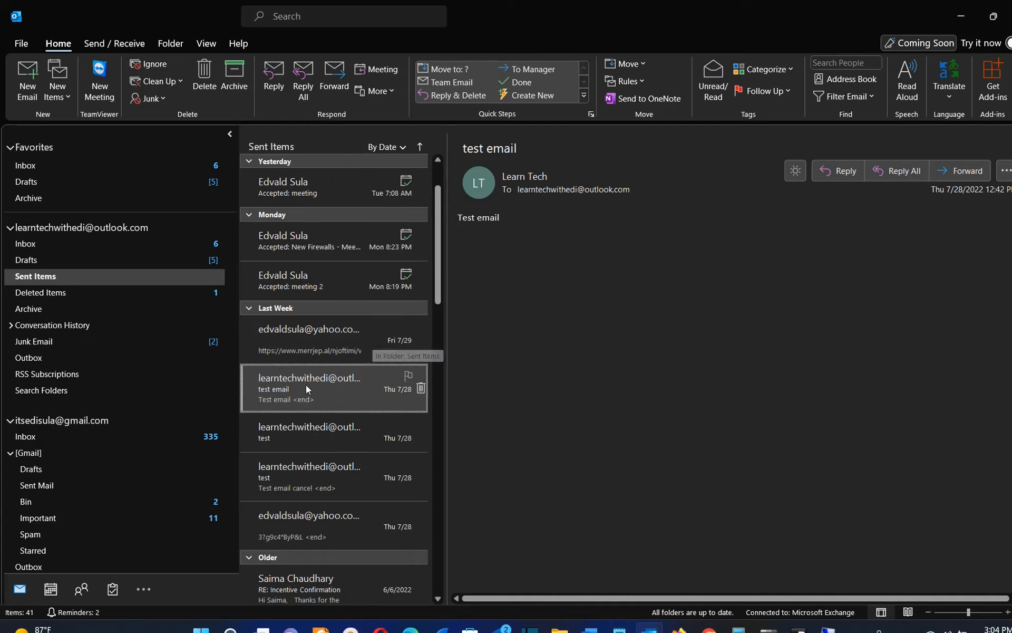
# Recall the sent 'test email', deleting unread copies, then start a new blank message.
pyautogui.doubleClick(298, 400)
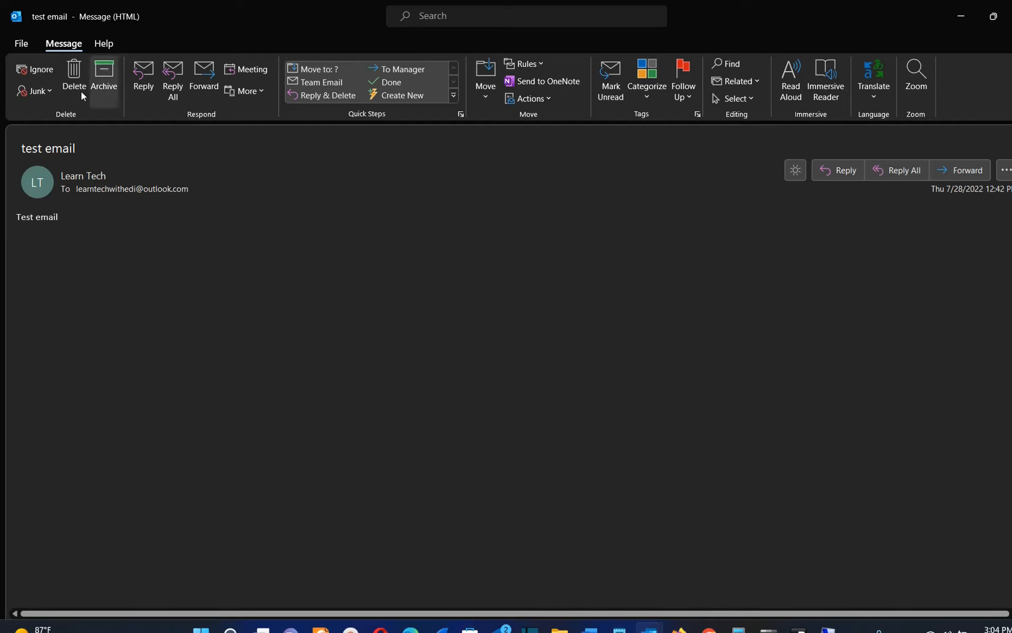
pyautogui.click(22, 43)
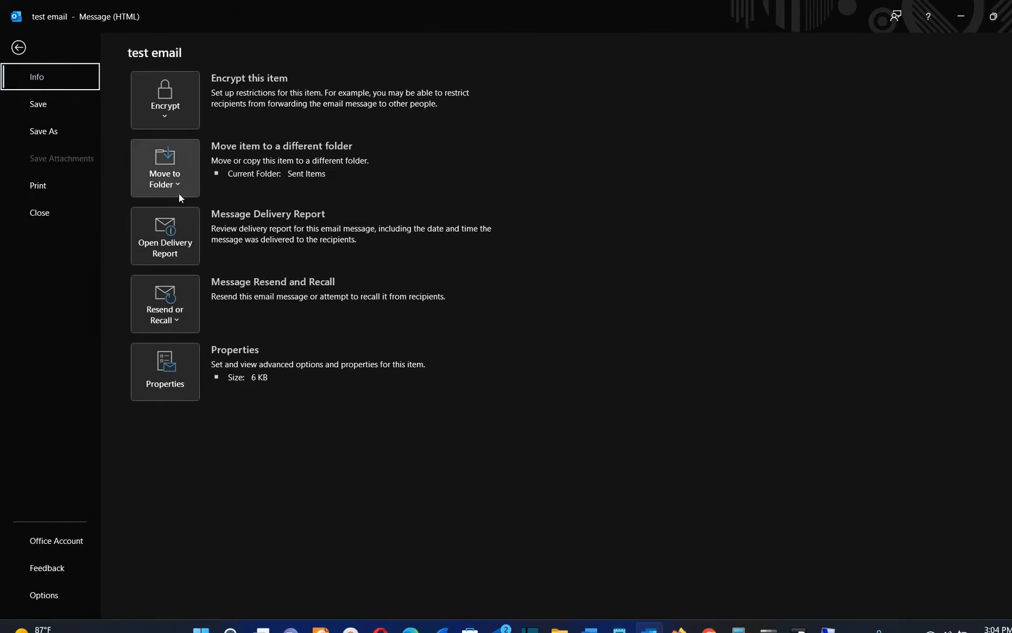
pyautogui.click(174, 319)
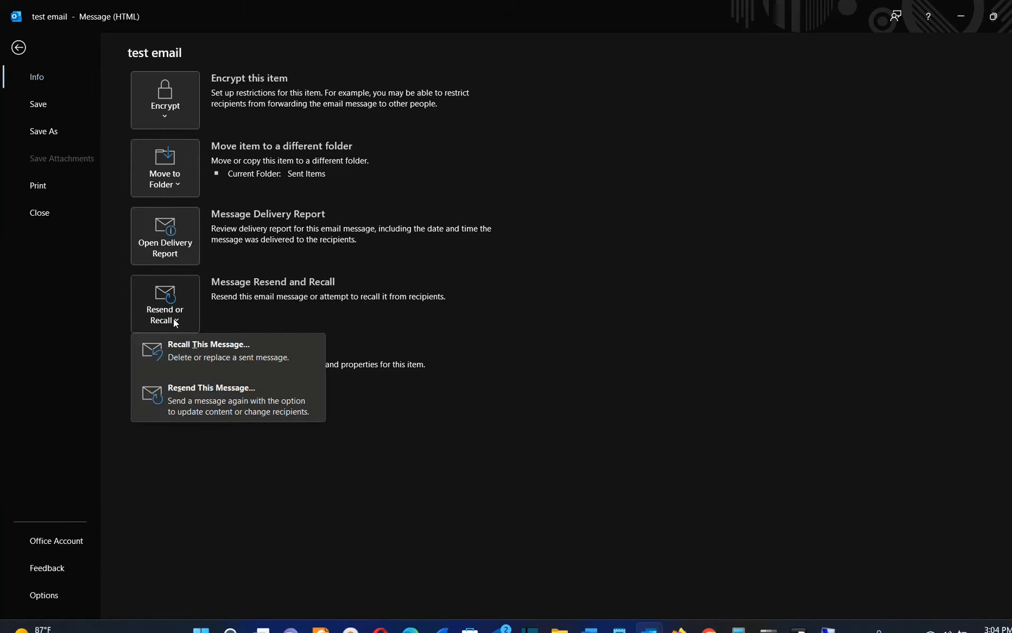
pyautogui.click(197, 350)
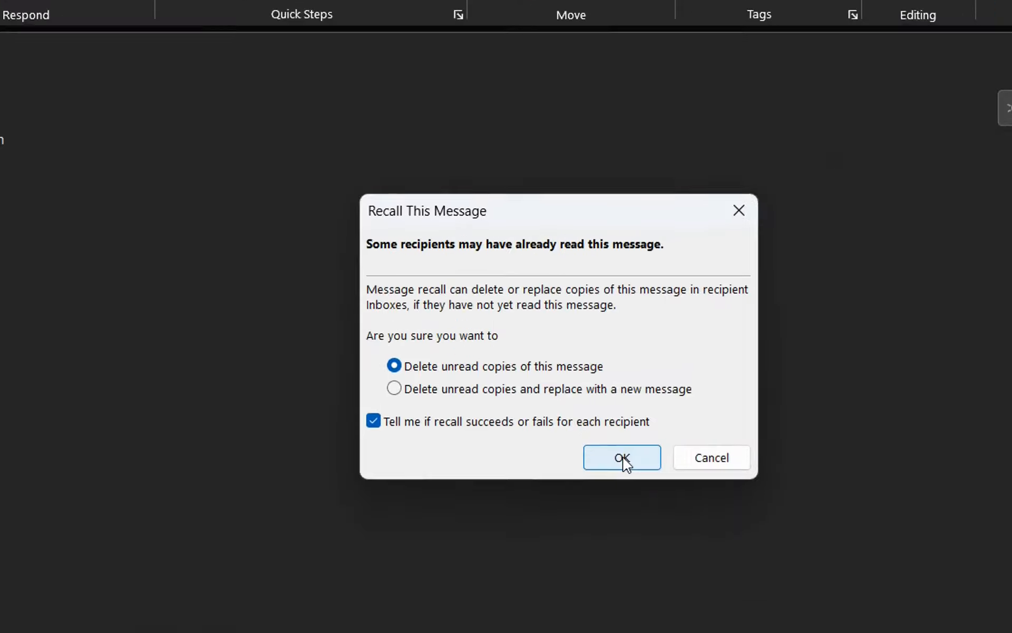
pyautogui.click(622, 458)
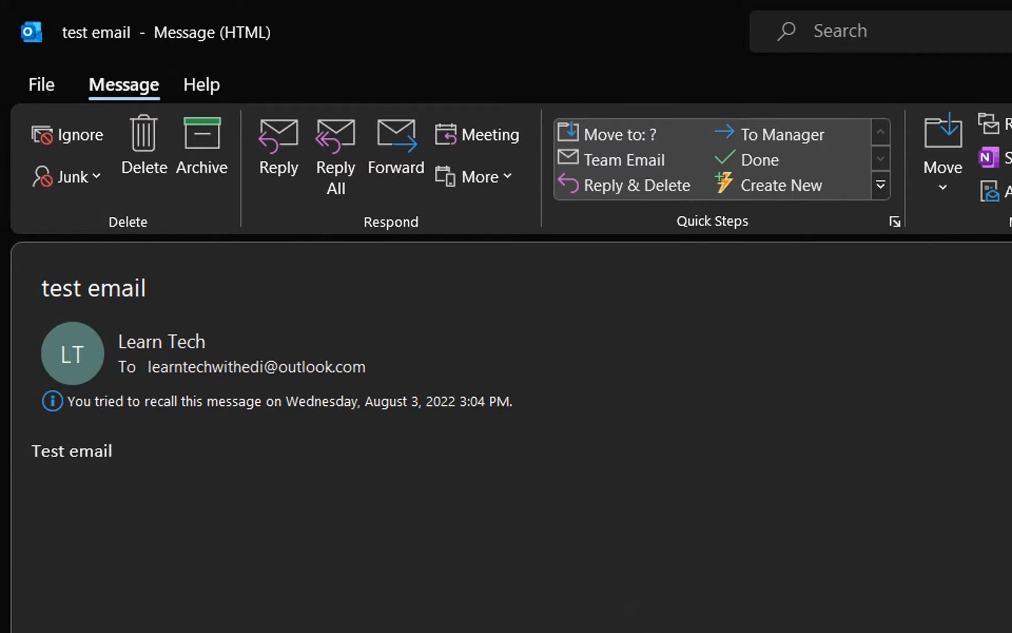
pyautogui.hotkey('alt', 'F4')
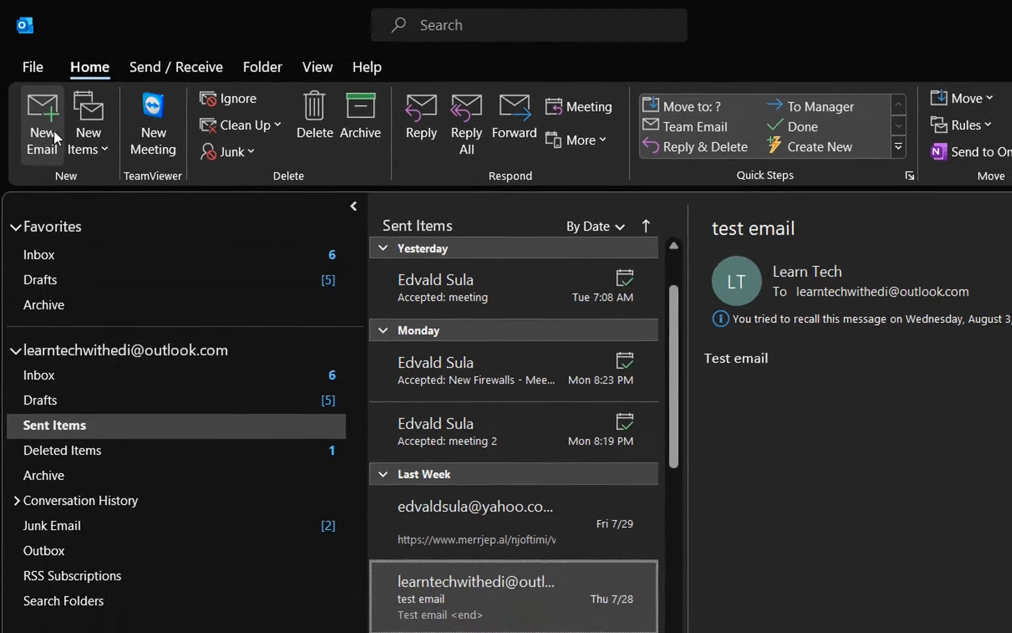
pyautogui.click(51, 145)
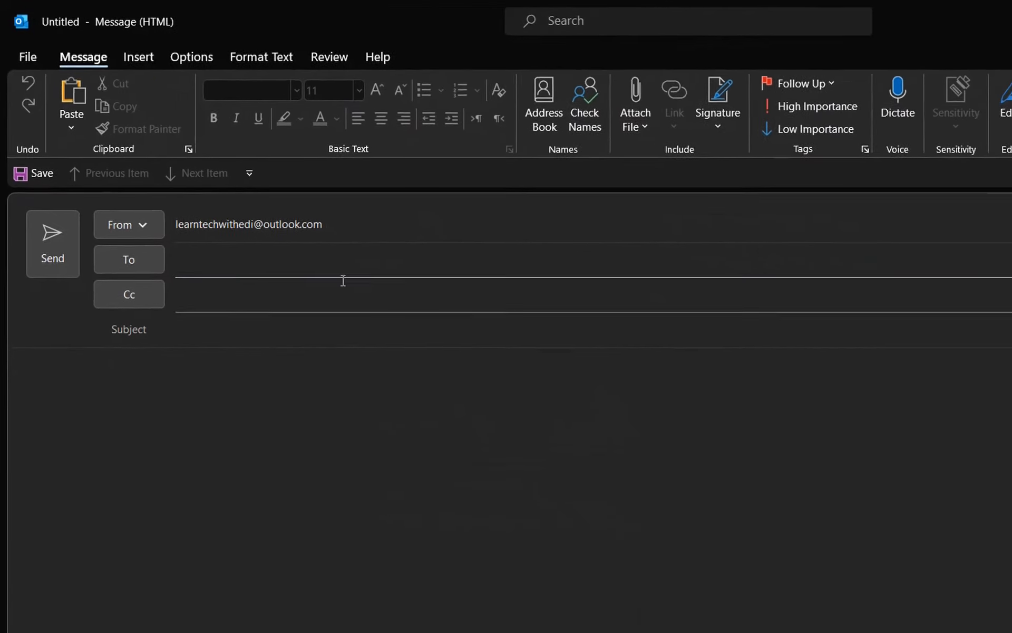
# Start entering a recipient in the new message's To field.
pyautogui.click(230, 330)
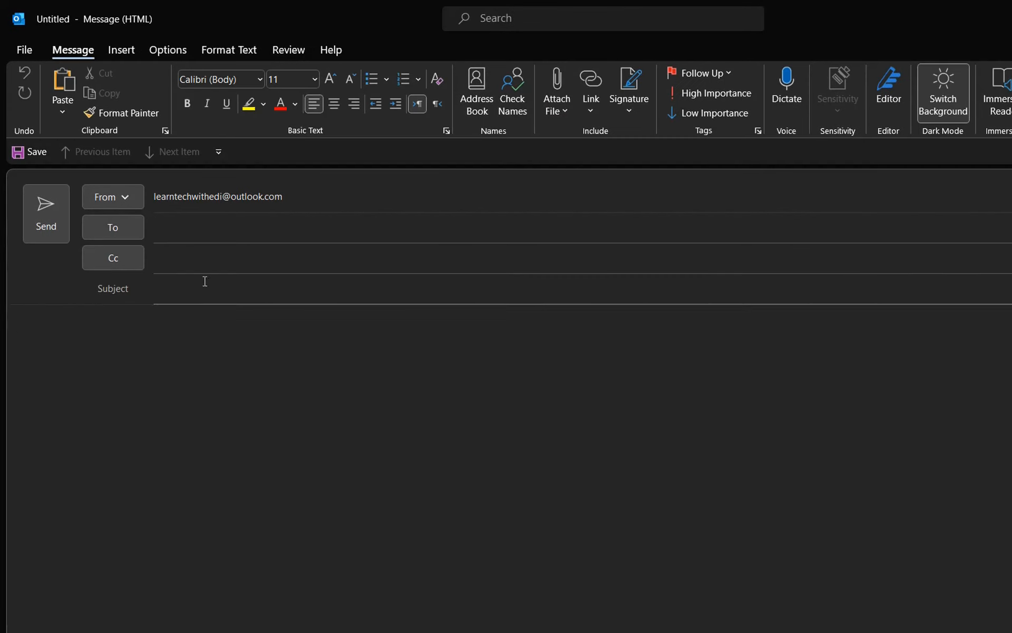
pyautogui.click(168, 233)
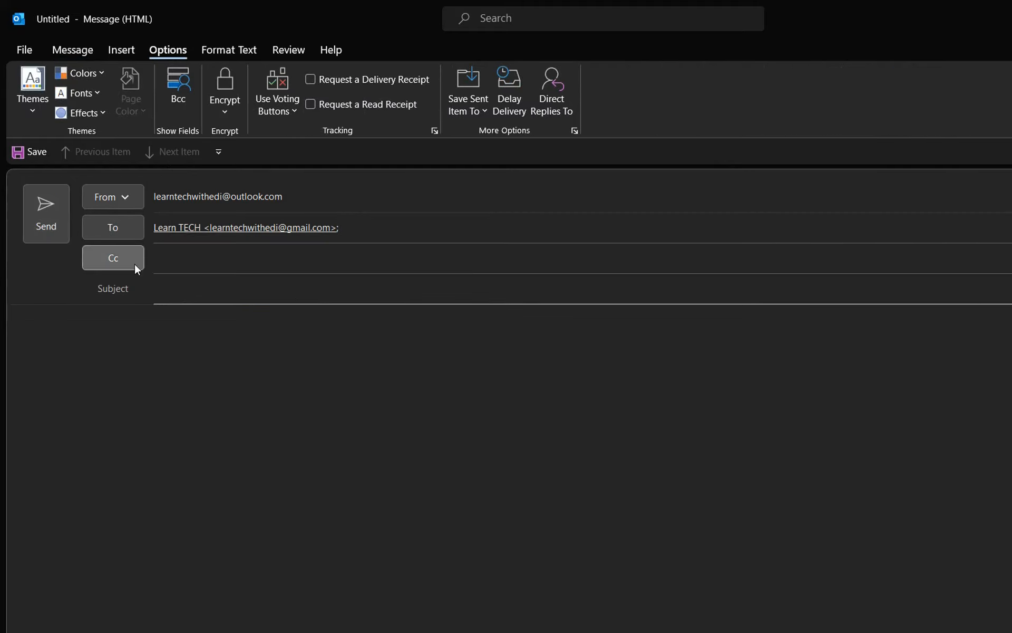
# Set Delay Delivery to not deliver before 5:00 PM, then close the message window.
pyautogui.click(80, 50)
pyautogui.click(159, 51)
pyautogui.click(504, 111)
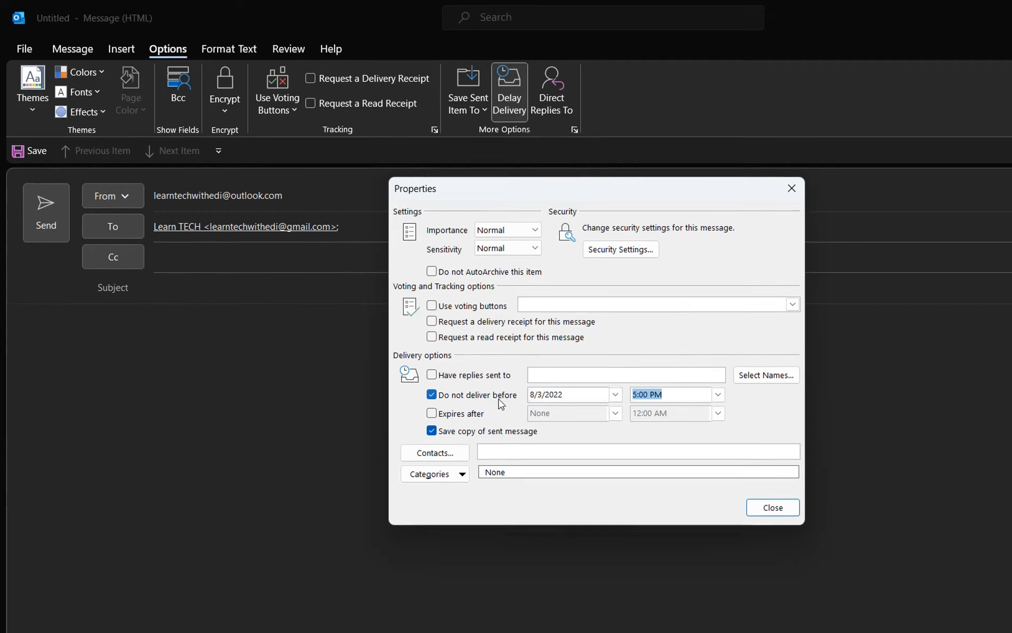
pyautogui.click(677, 386)
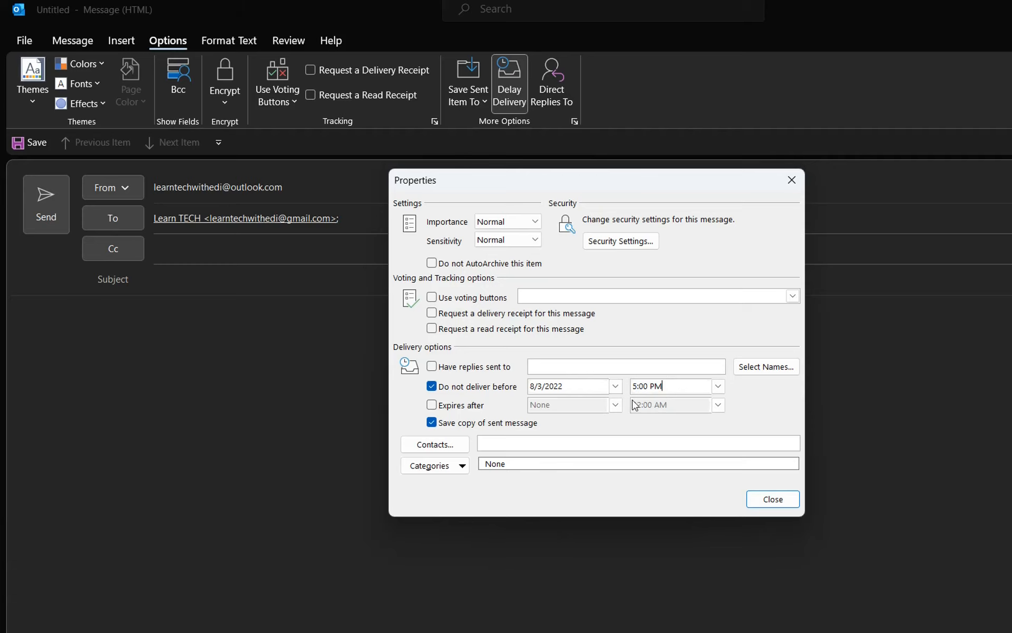
pyautogui.click(779, 505)
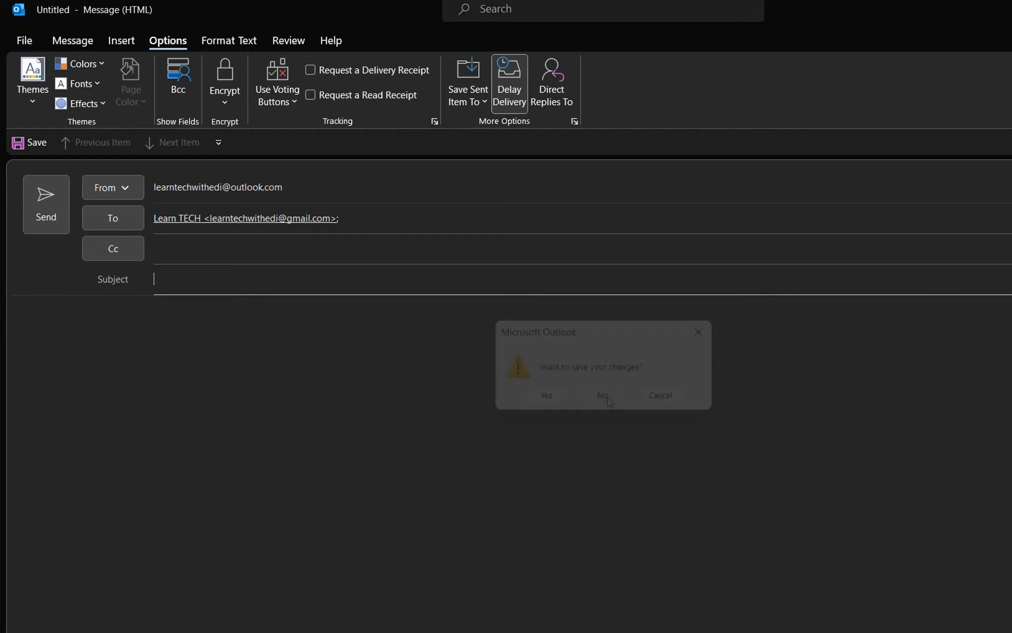
pyautogui.click(602, 395)
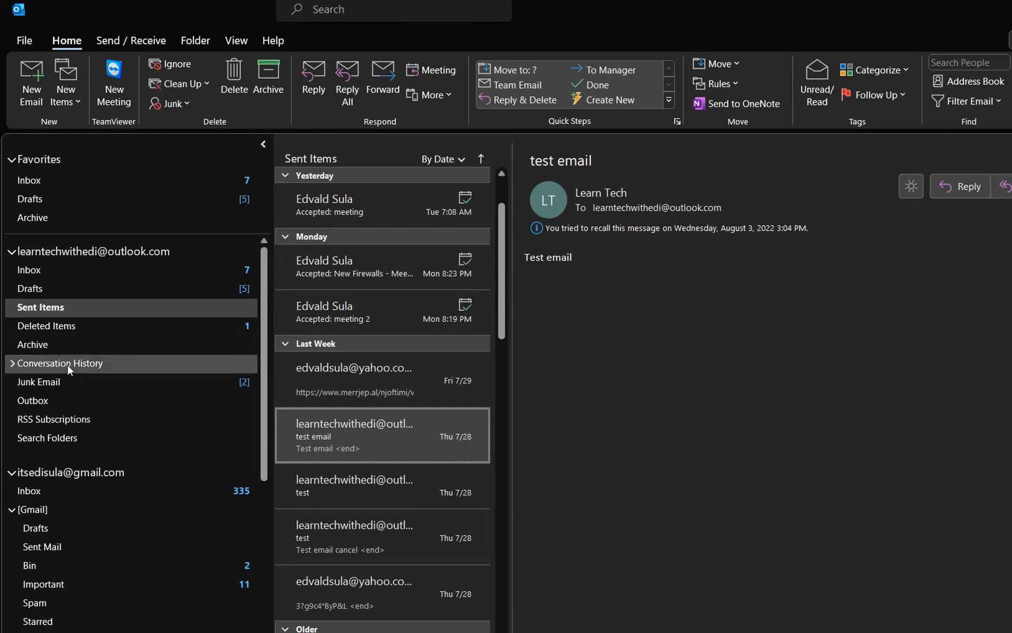
# Visit the Outbox, pin the Home ribbon open, and open Manage Rules & Alerts.
pyautogui.click(55, 399)
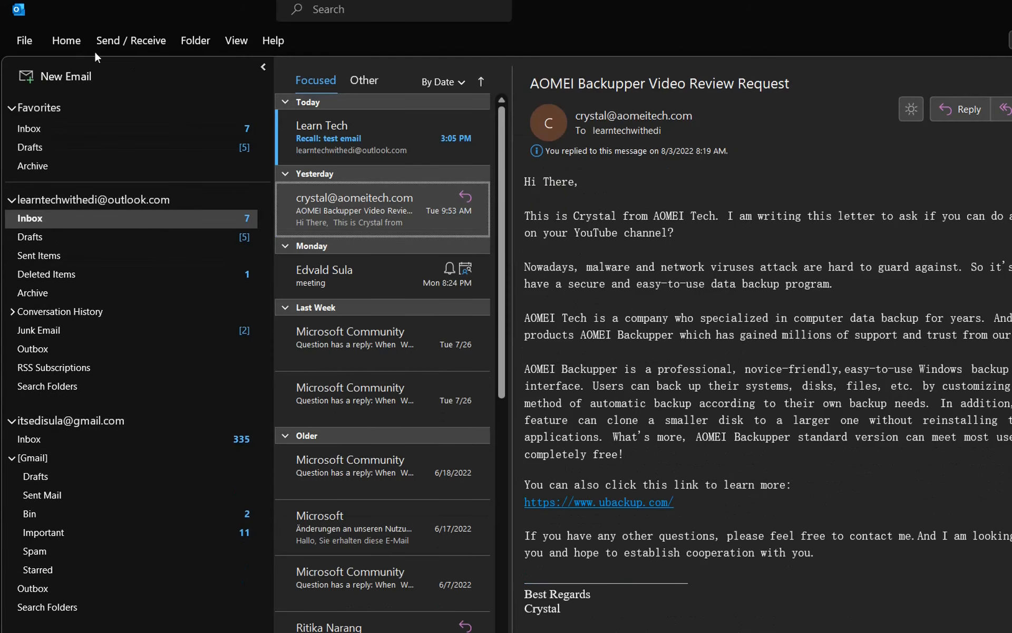
pyautogui.doubleClick(71, 42)
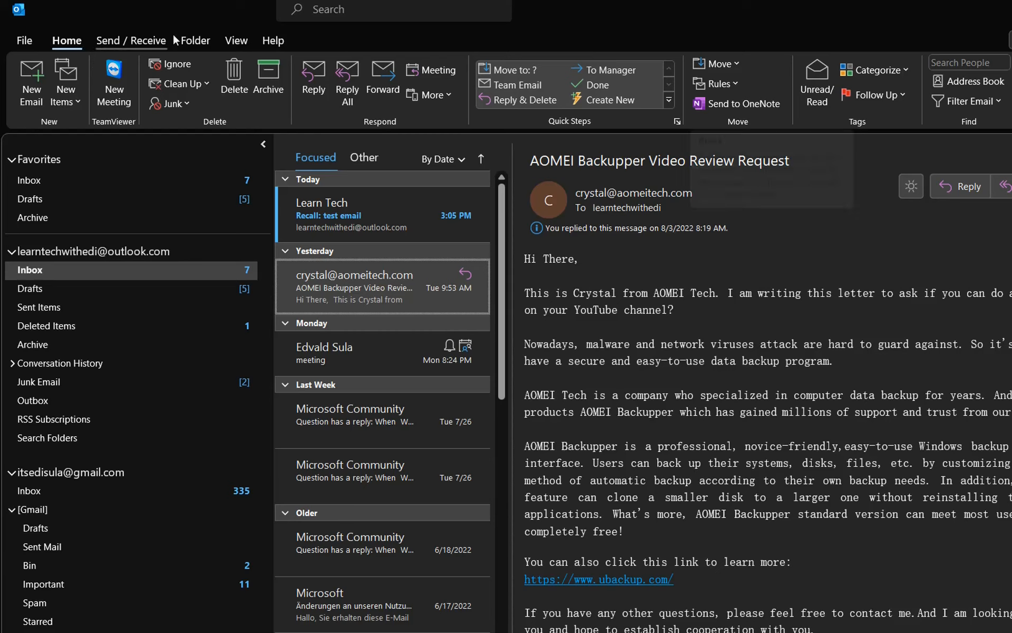
pyautogui.click(731, 85)
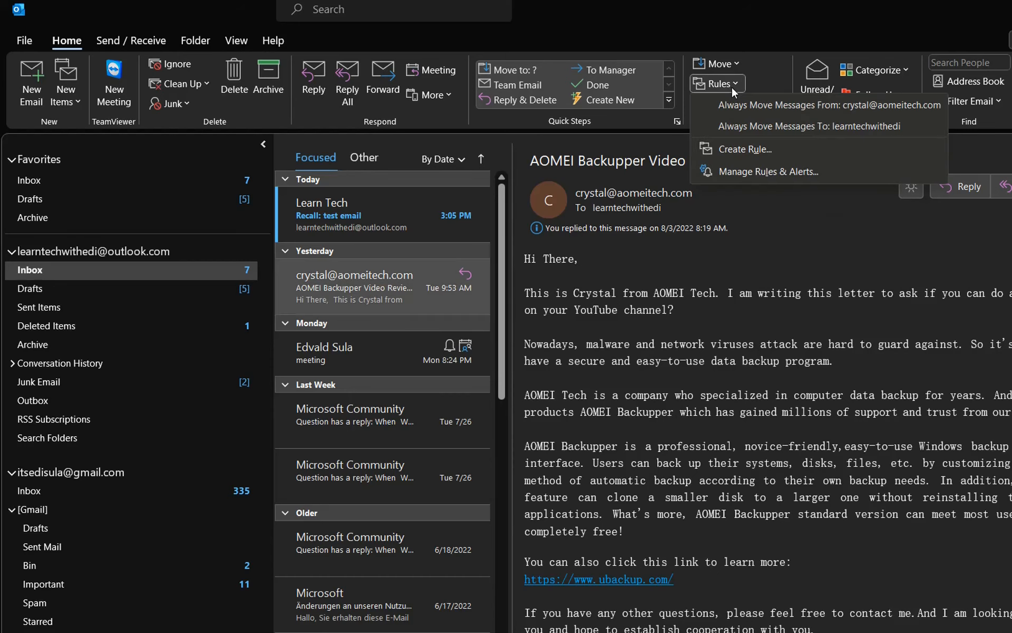
pyautogui.click(729, 85)
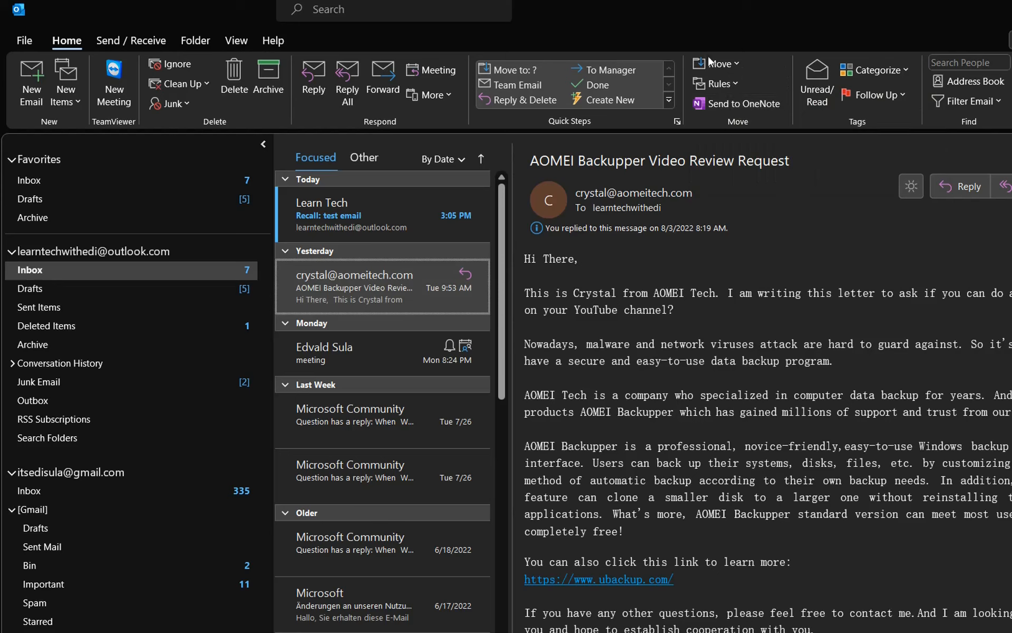
pyautogui.click(725, 86)
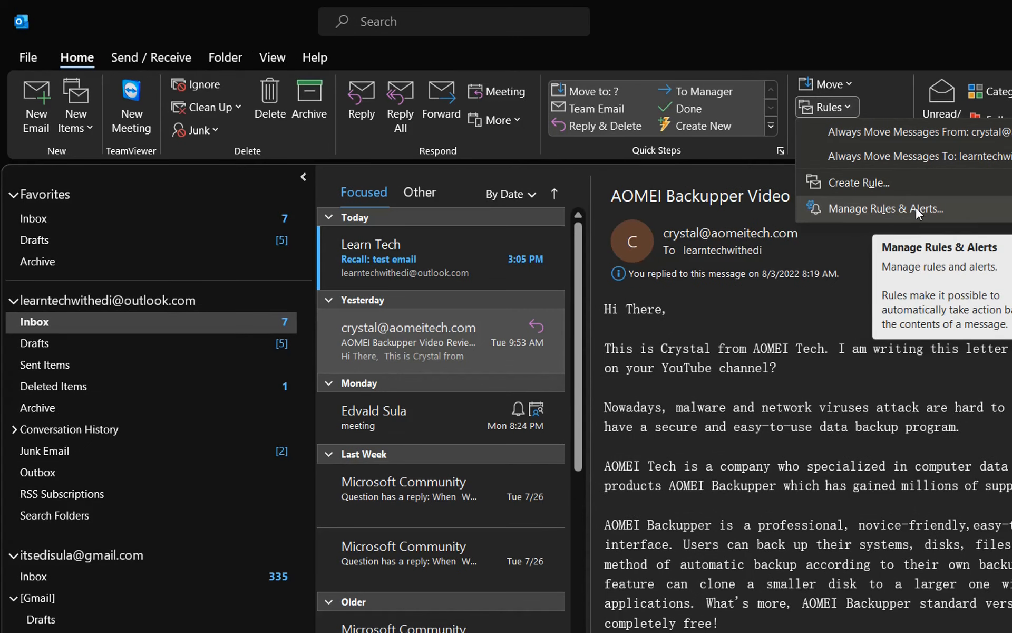
pyautogui.click(915, 207)
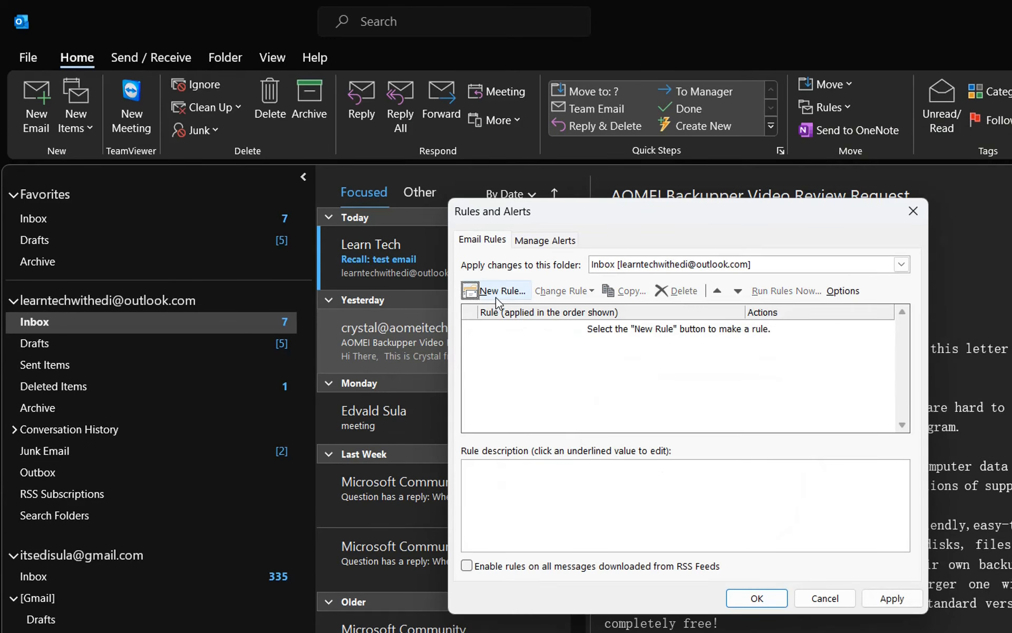
# Create a blank rule for messages I send with no conditions, confirming it applies to all.
pyautogui.click(495, 296)
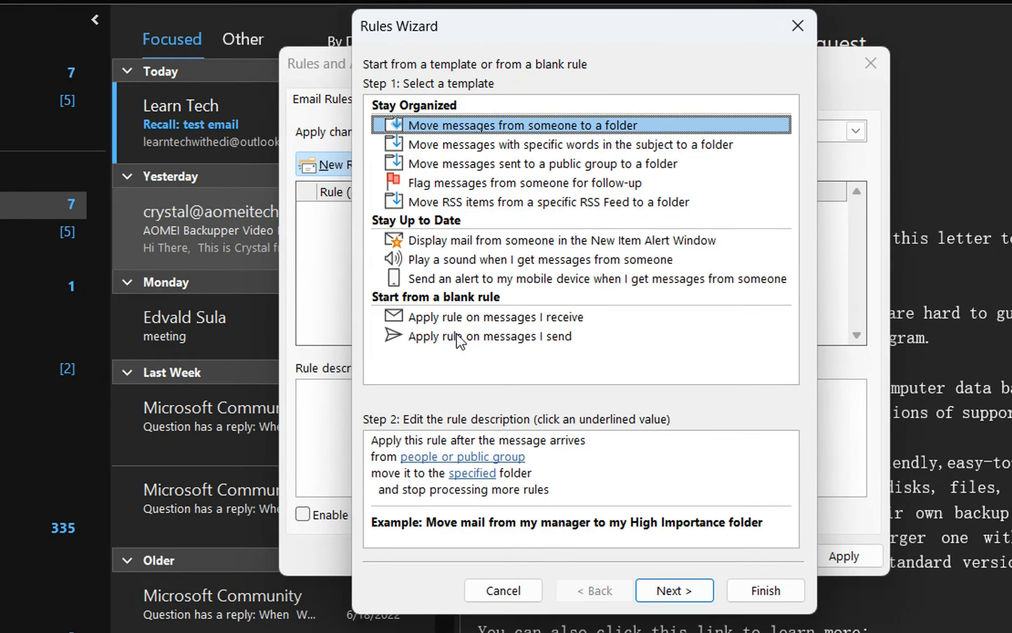
pyautogui.click(541, 346)
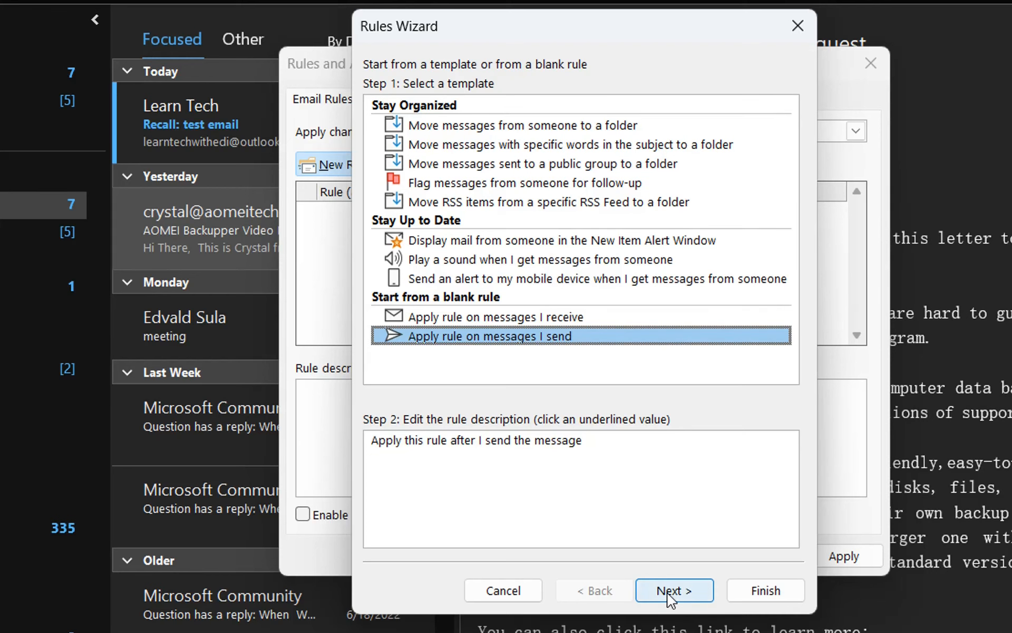
pyautogui.click(669, 591)
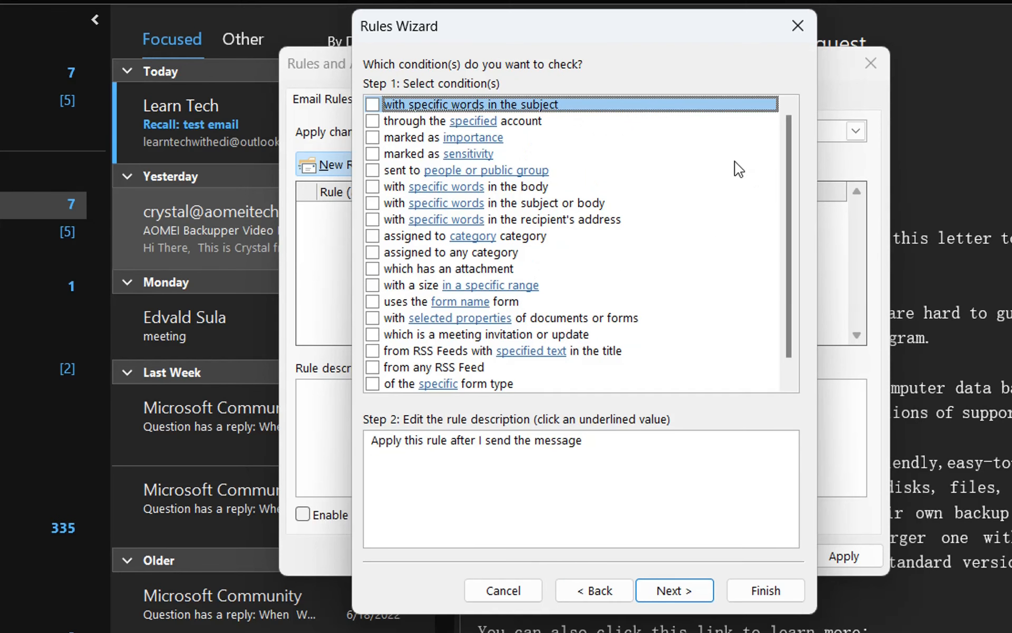
pyautogui.scroll(-1, 691, 256)
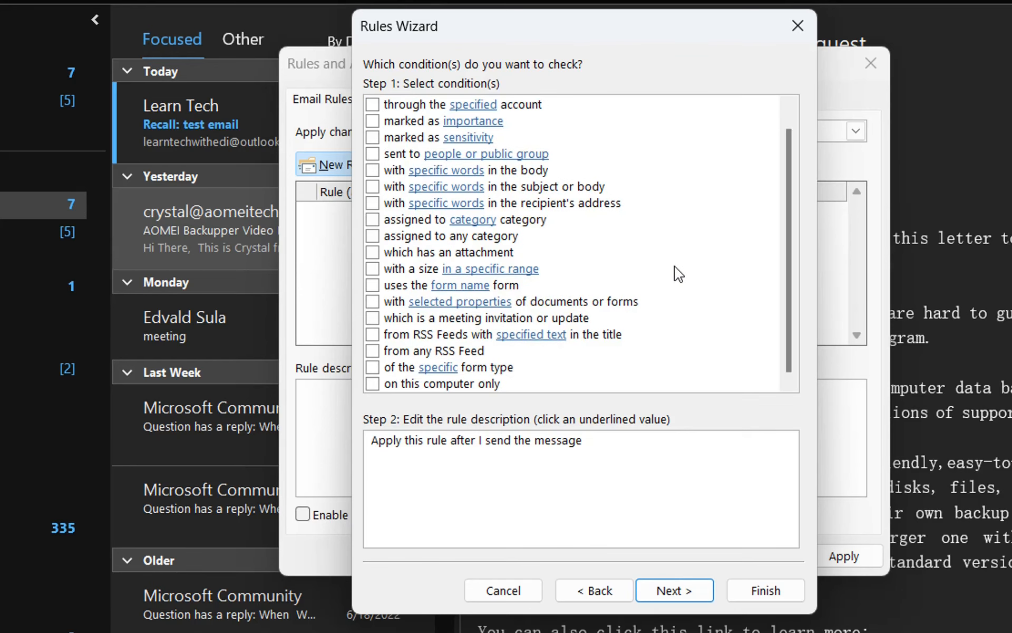
pyautogui.click(681, 596)
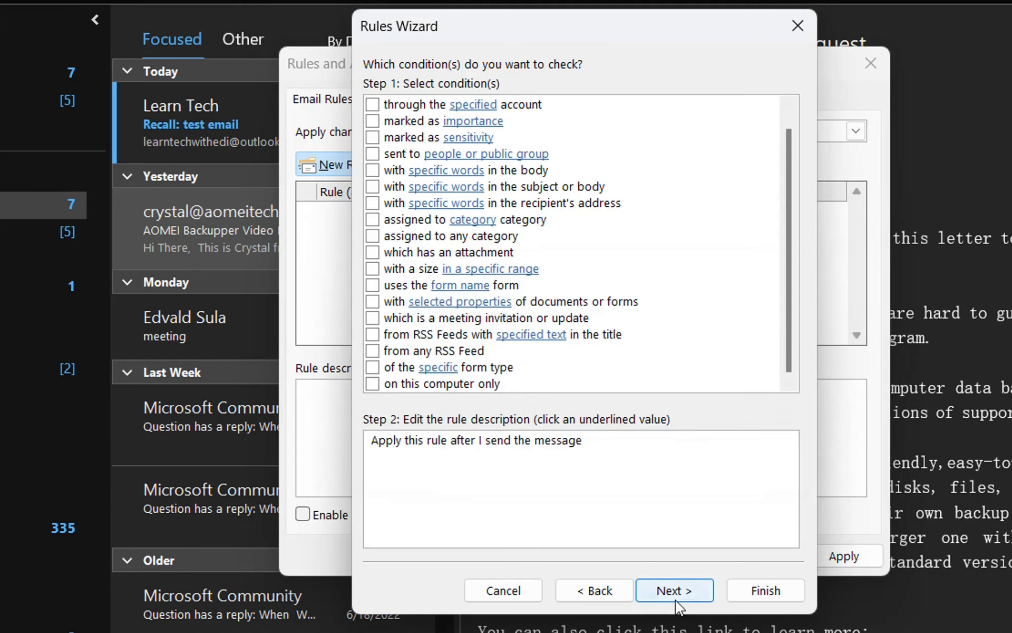
pyautogui.click(674, 599)
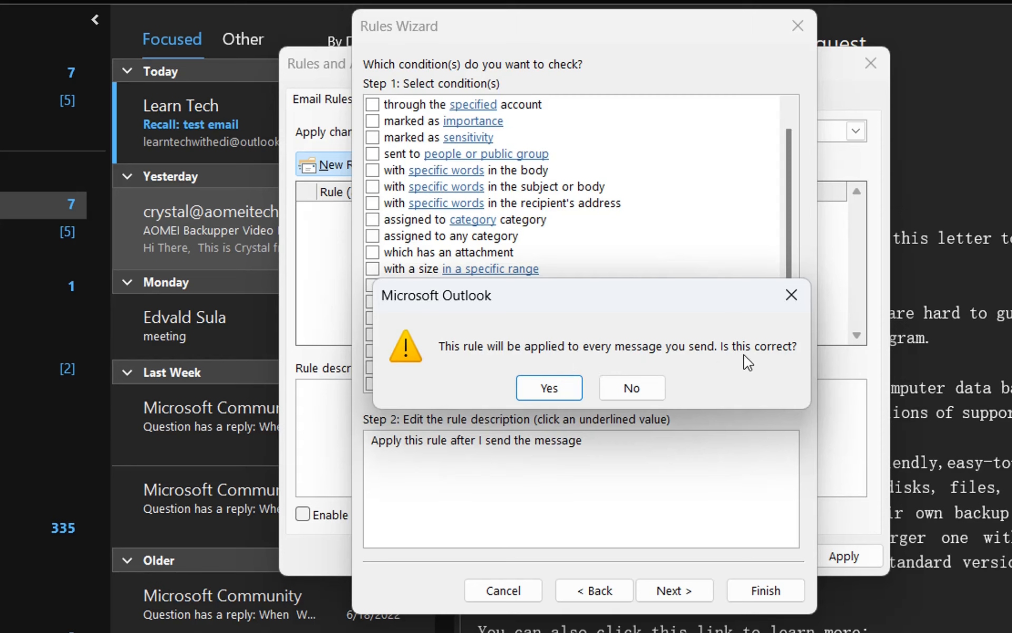
pyautogui.click(549, 389)
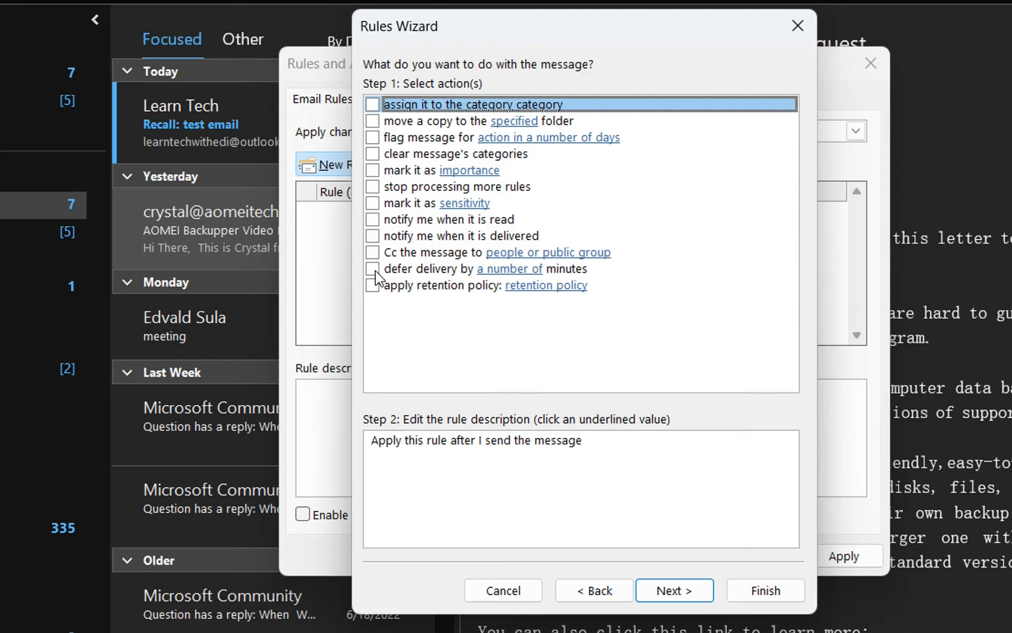
# Choose the 'defer delivery by a number of minutes' action and set it to 2 minutes.
pyautogui.click(373, 270)
pyautogui.click(510, 457)
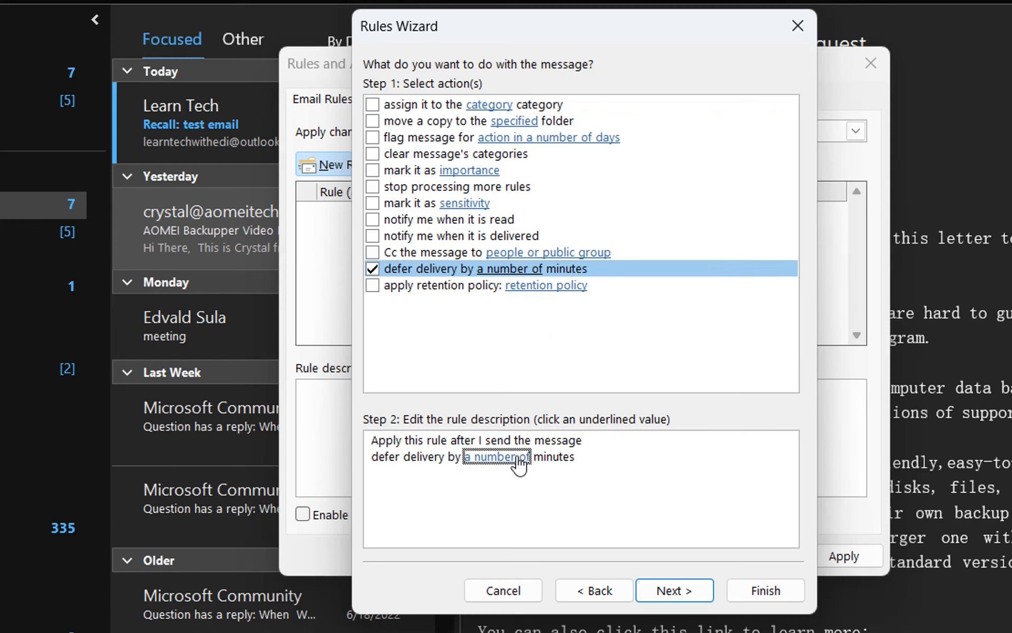
pyautogui.click(510, 458)
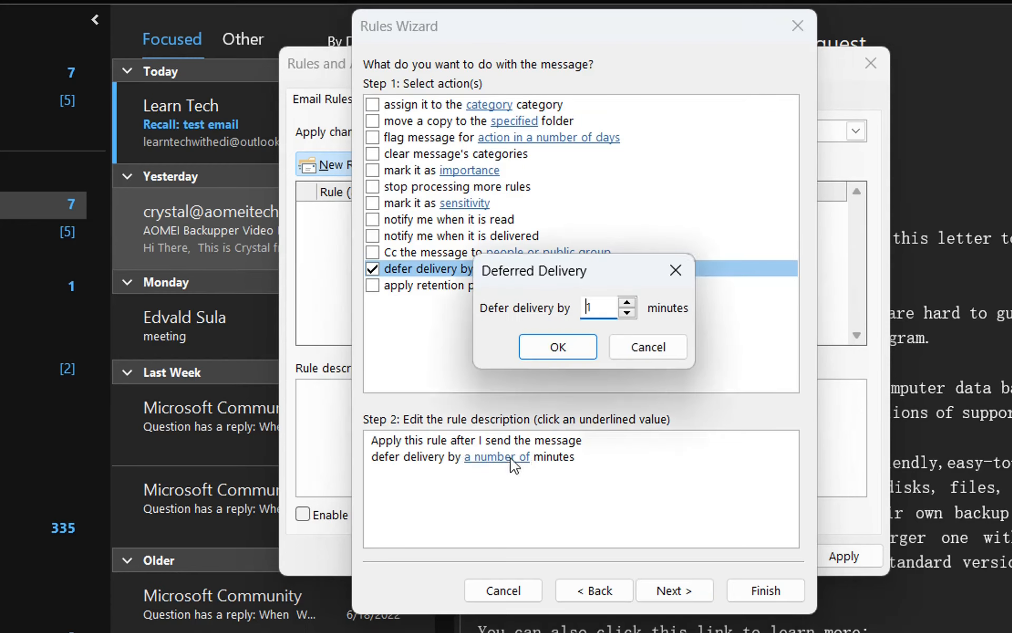
pyautogui.click(627, 303)
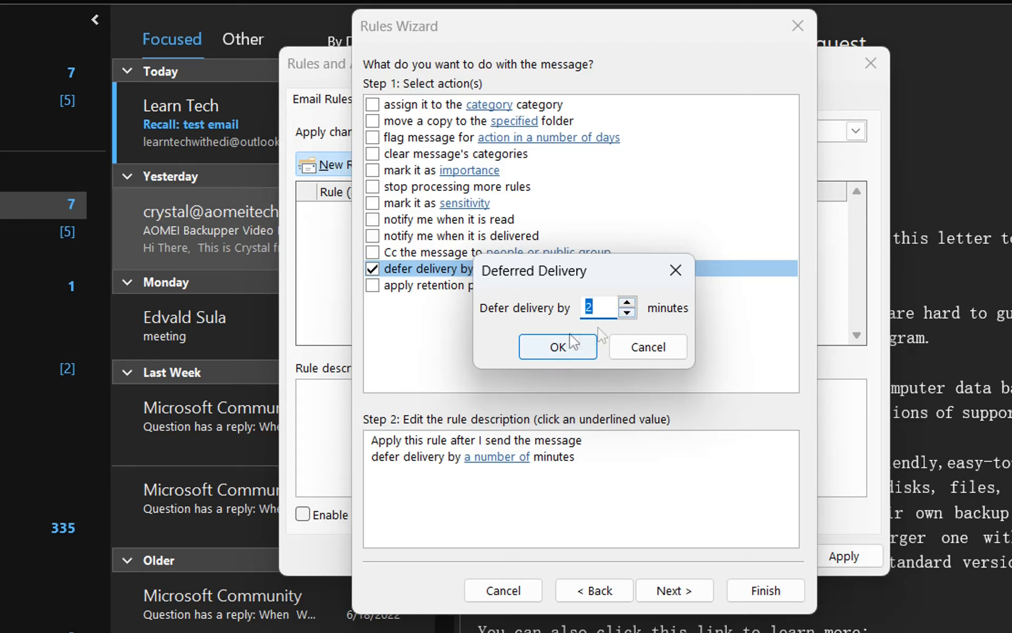
pyautogui.click(563, 361)
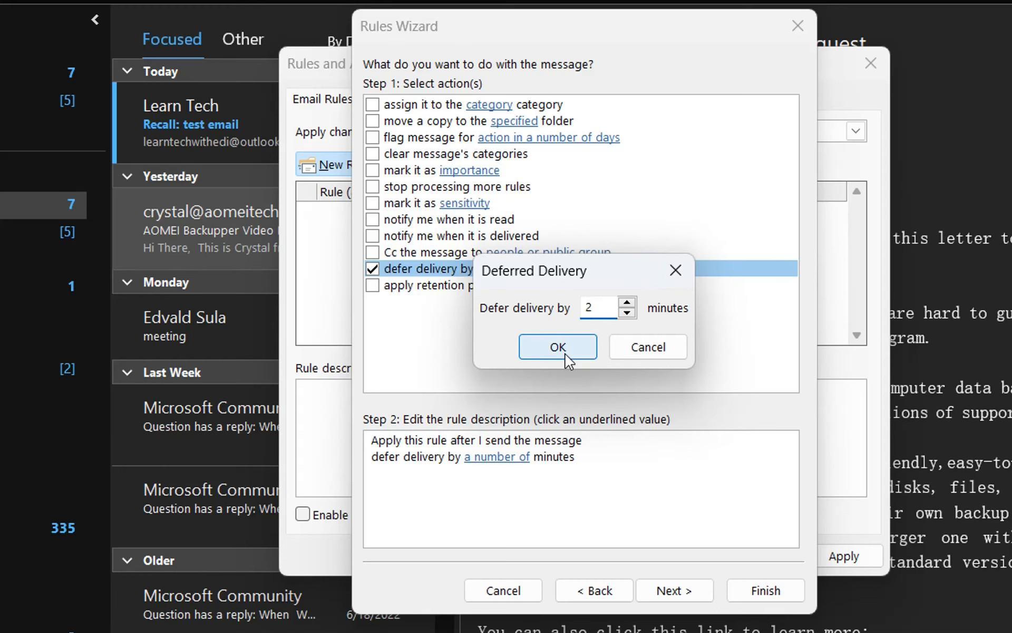
pyautogui.click(563, 347)
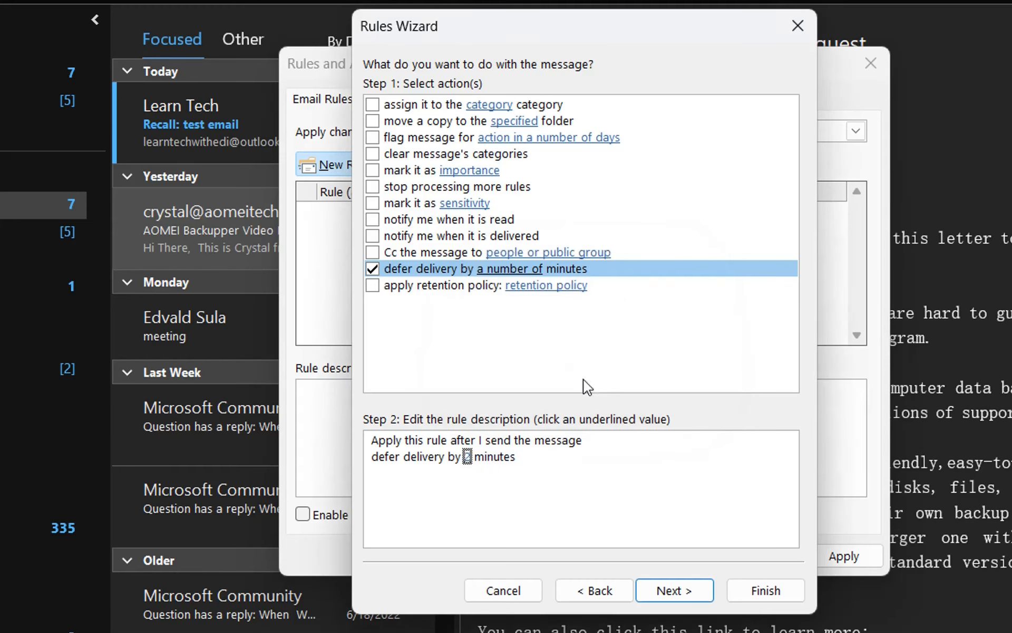
# Skip exceptions, name the rule 'delay delivery', and finish the wizard.
pyautogui.click(695, 596)
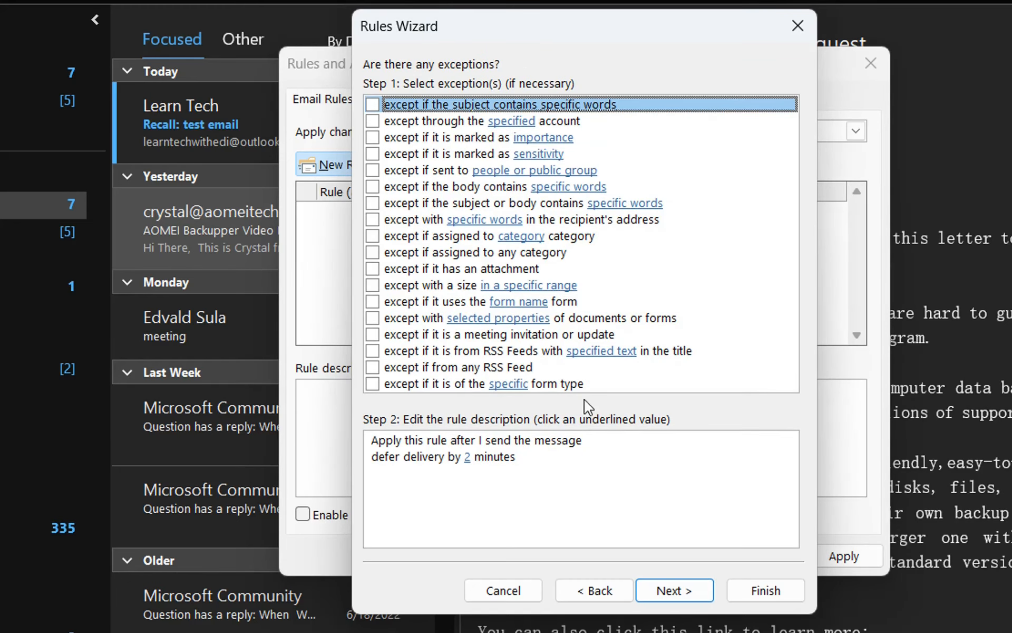
pyautogui.click(687, 591)
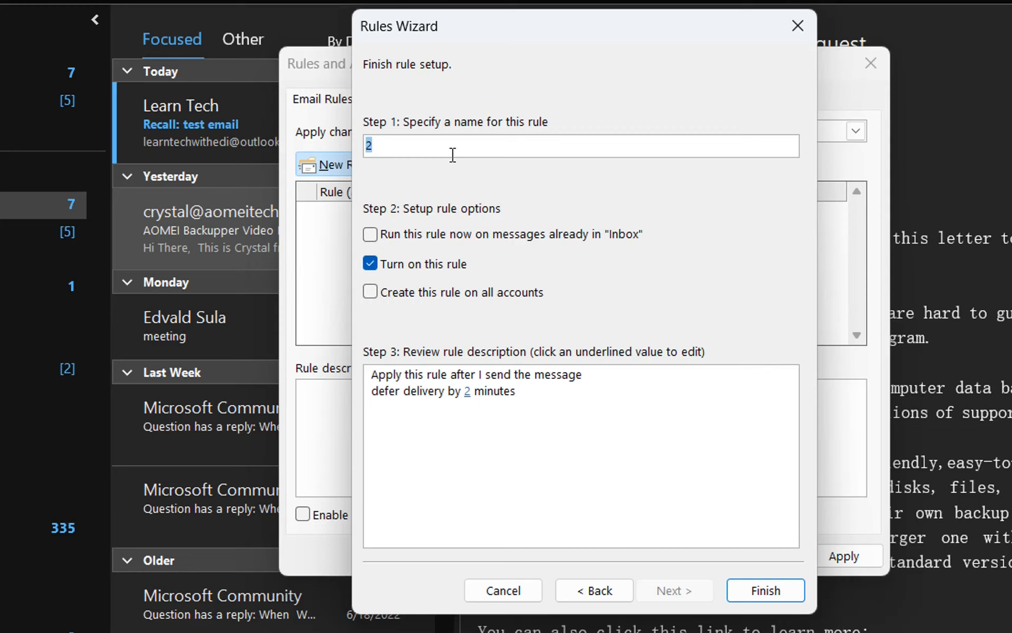
pyautogui.write('delay delivery')
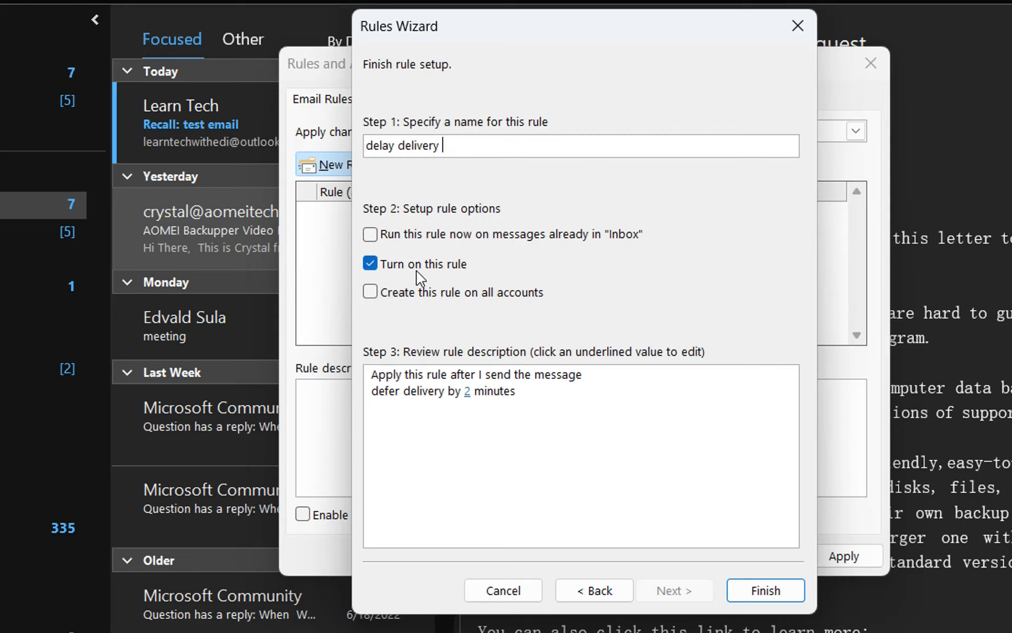
pyautogui.click(764, 590)
pyautogui.click(592, 386)
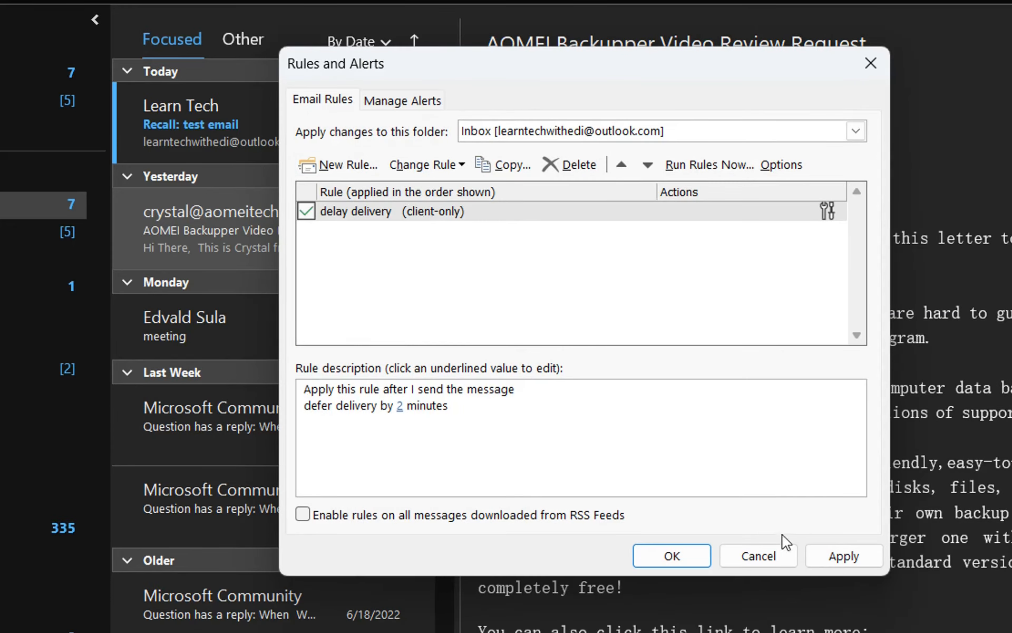
# Apply and save the delay delivery rule, then start a new blank email with Ctrl+N.
pyautogui.click(843, 556)
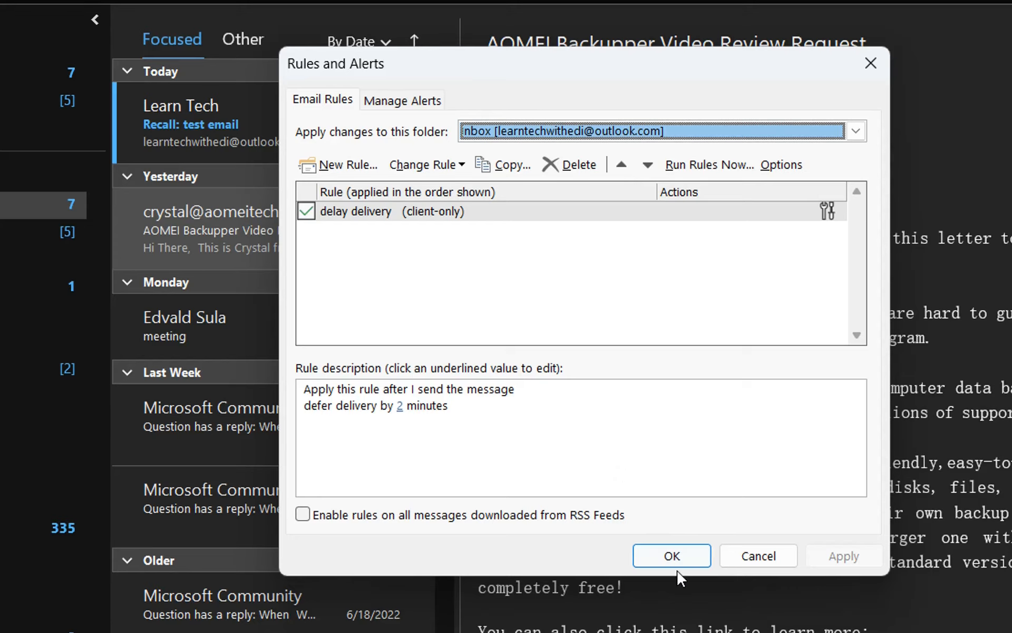
pyautogui.click(672, 556)
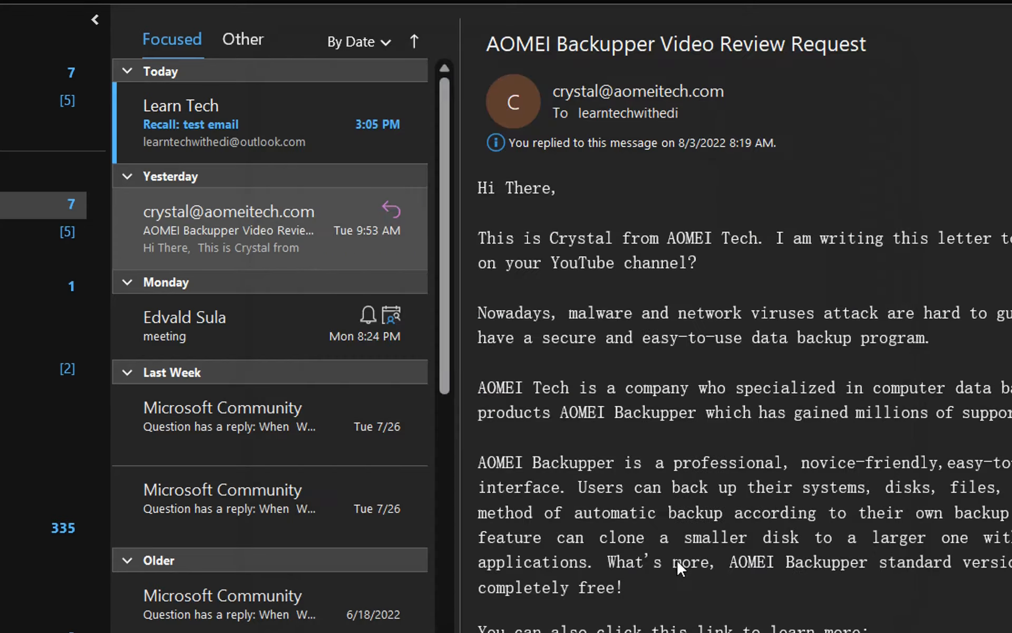
pyautogui.hotkey('ctrl', 'n')
# Send a message with subject 'test' and body 'rwar' to your own account.
pyautogui.click(201, 196)
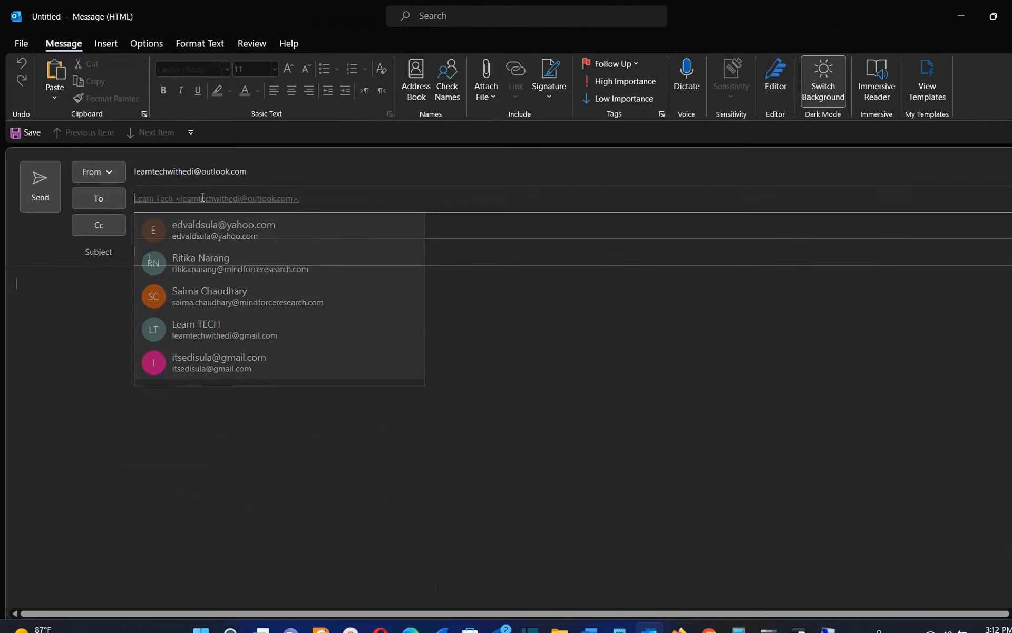
pyautogui.click(148, 257)
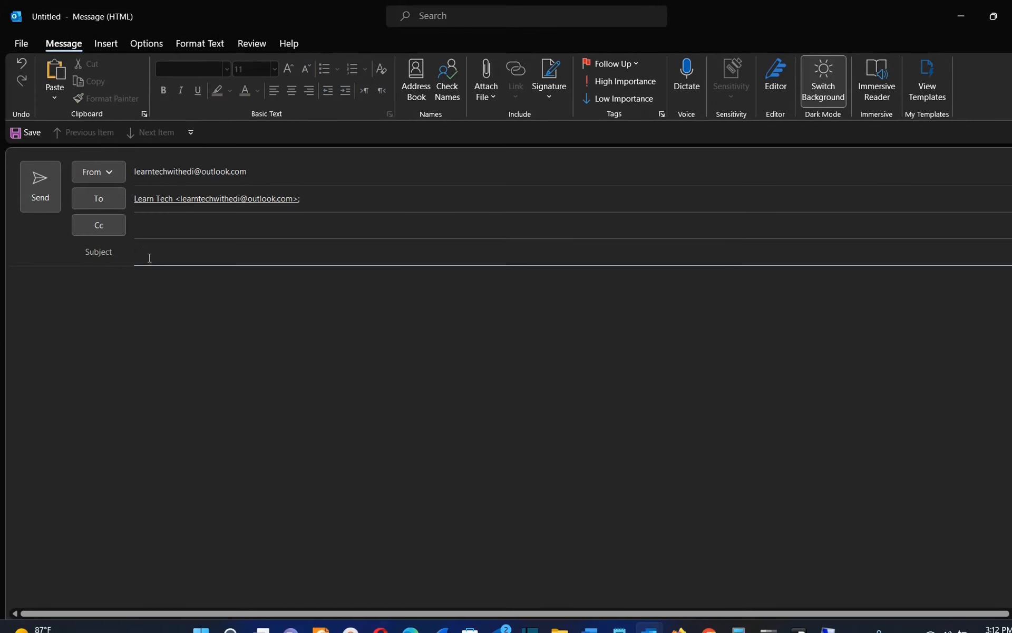
pyautogui.write('test')
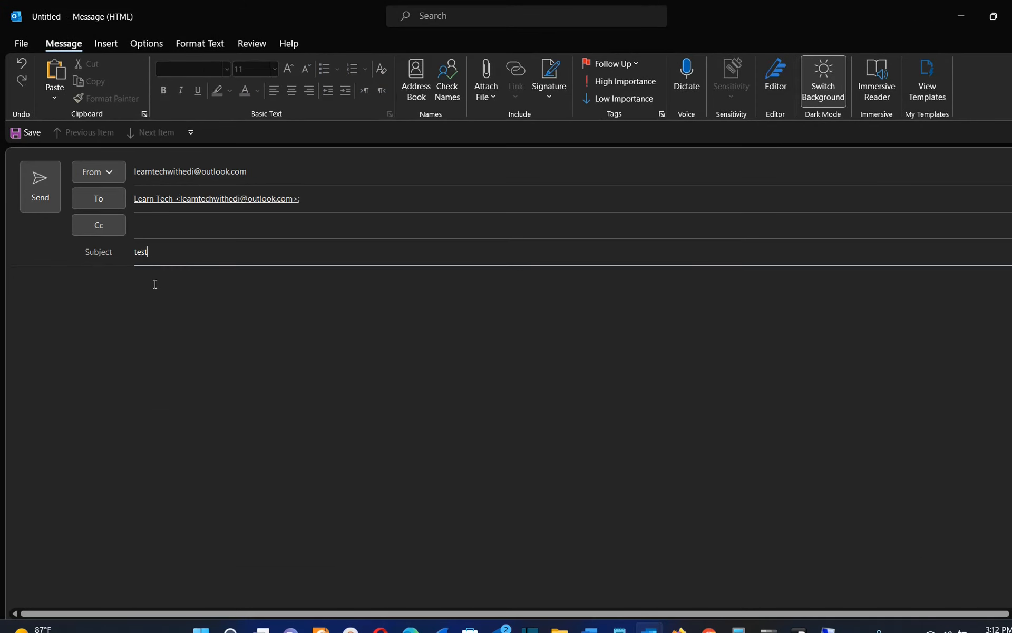
pyautogui.click(155, 284)
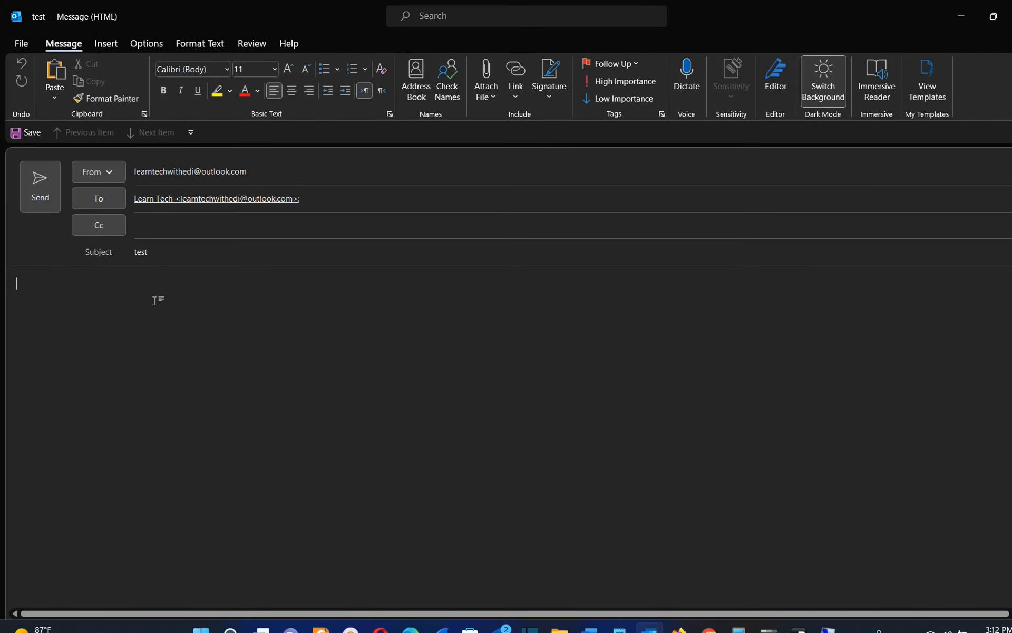
pyautogui.write('rwar')
pyautogui.hotkey('ctrl', 'Return')
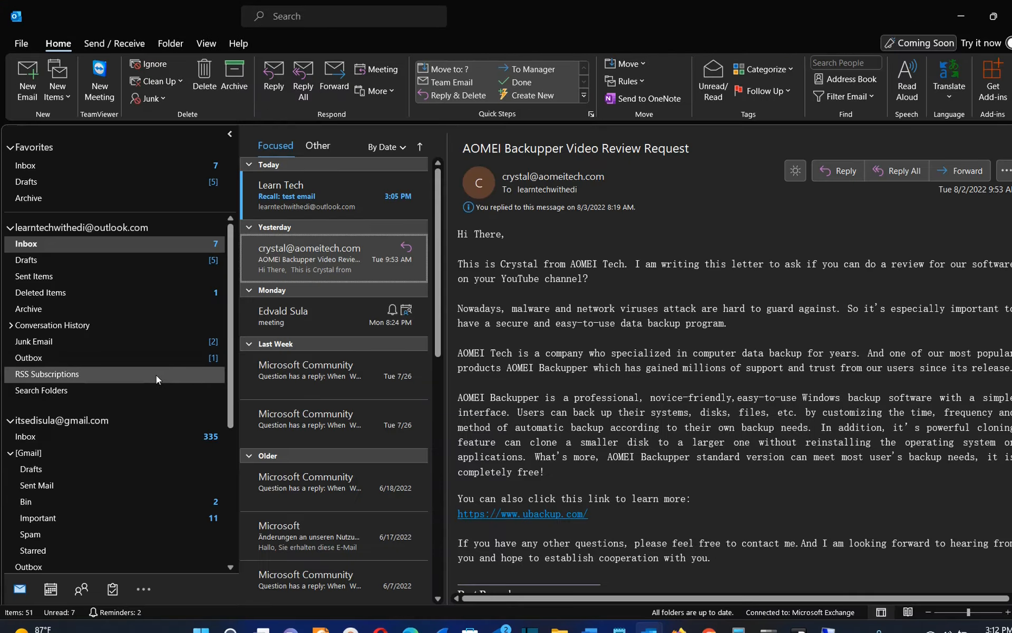
# Open the queued 'test' message from the Outbox, then close it.
pyautogui.click(112, 358)
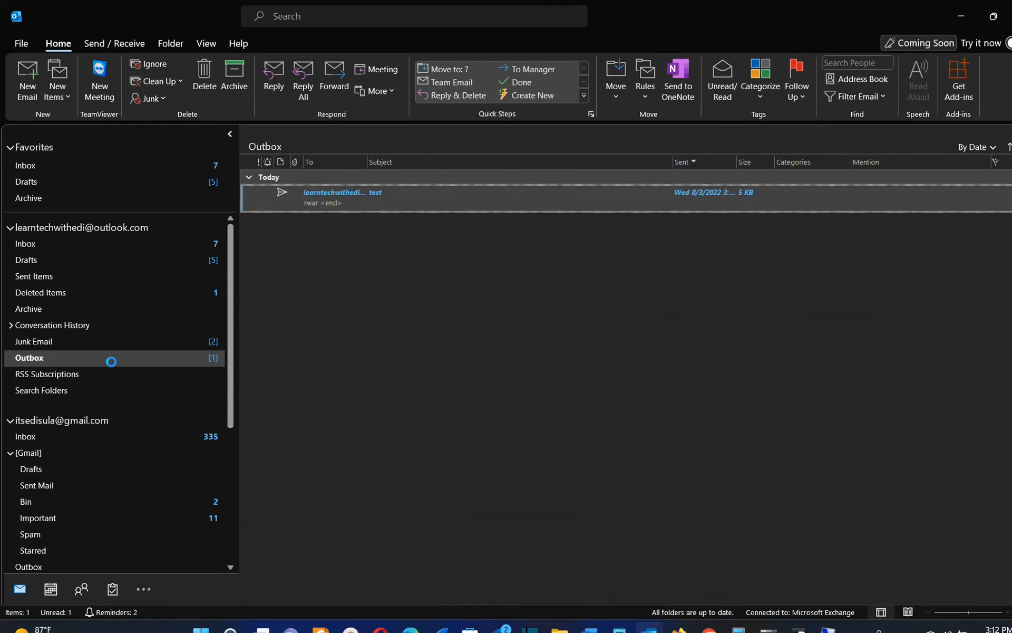
pyautogui.doubleClick(402, 200)
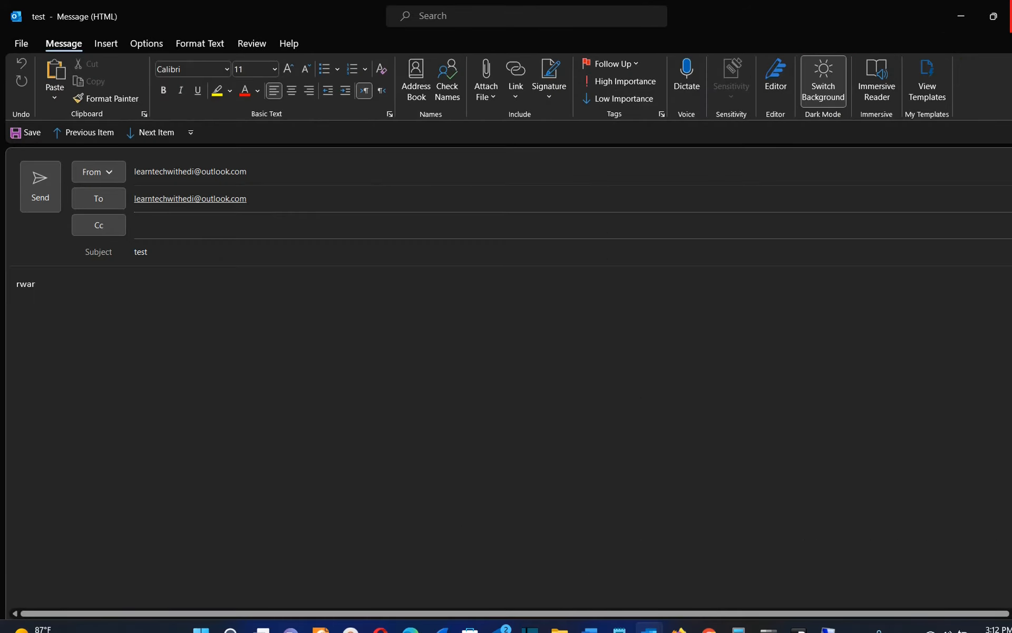
pyautogui.click(1010, 15)
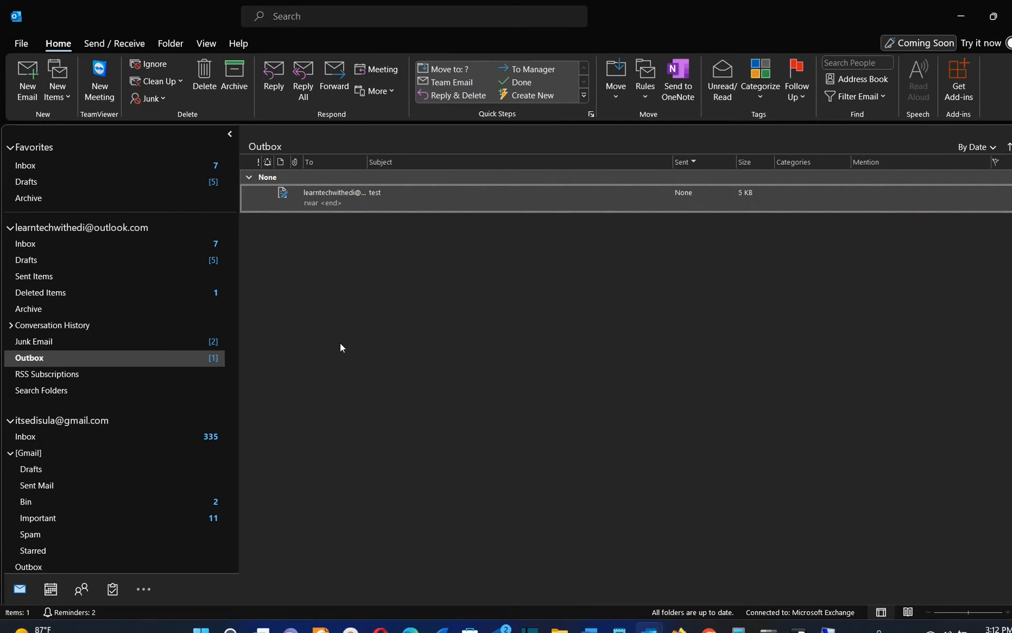